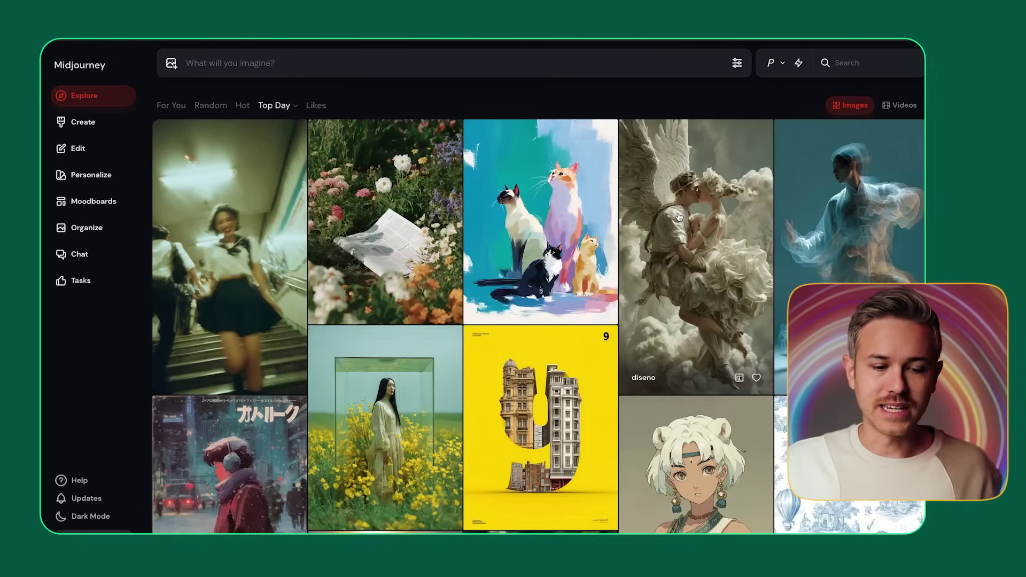
- View the schoolgirl subway photo's prompt, then return to the image grid
click(469, 63)
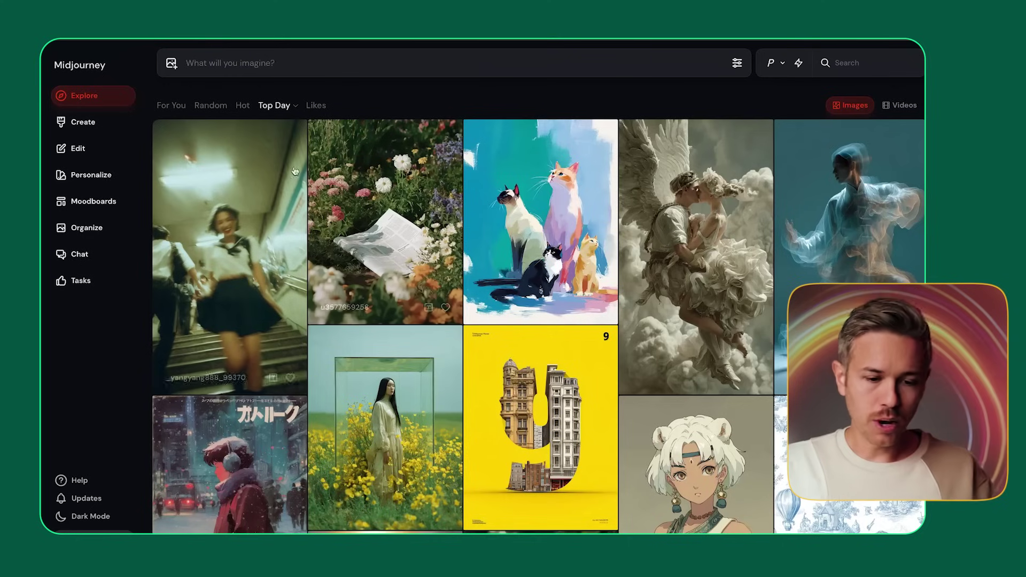
mouse_move(508, 223)
scroll(509, 223, down, 3)
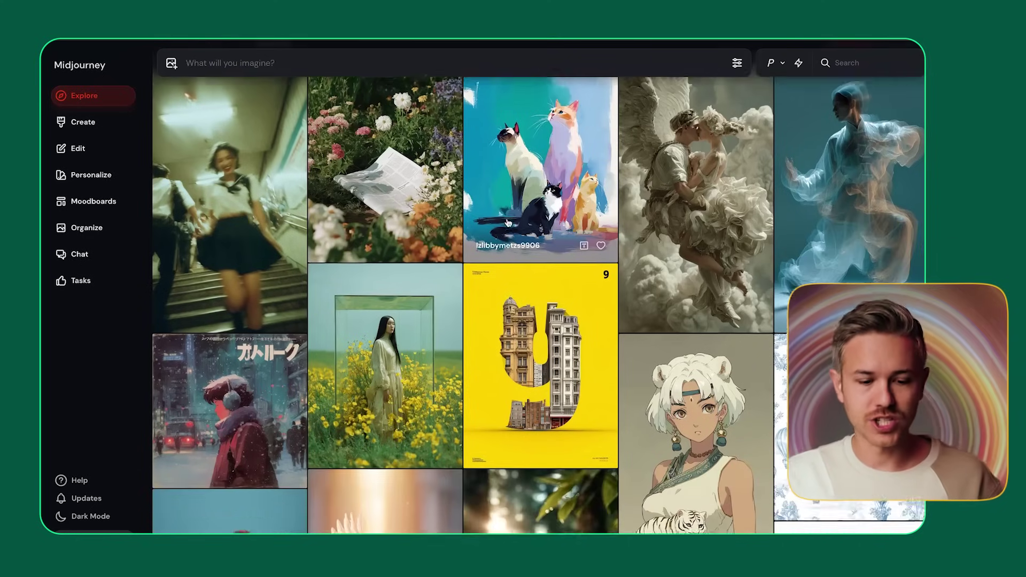
scroll(224, 225, up, 3)
click(224, 224)
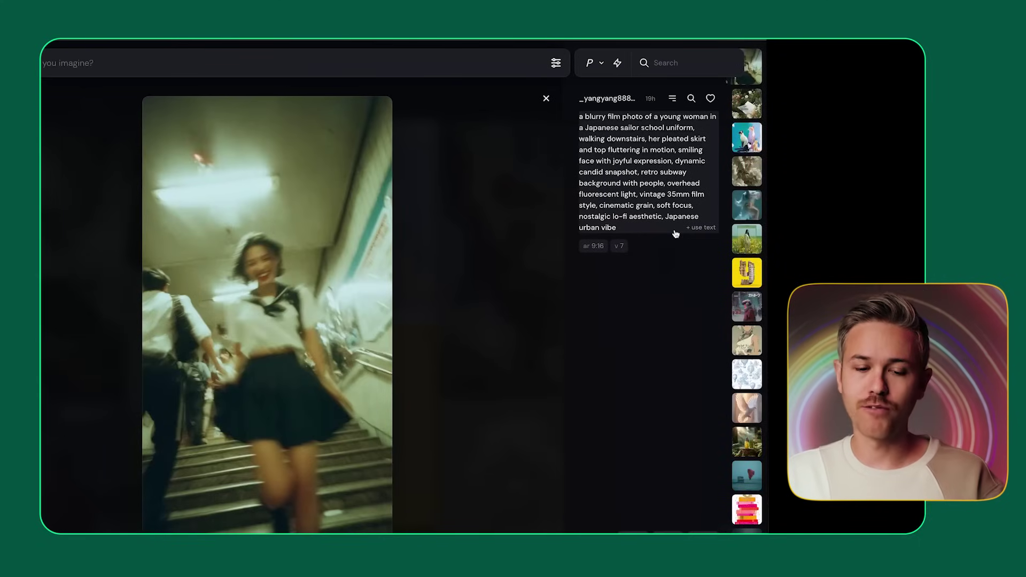
click(546, 99)
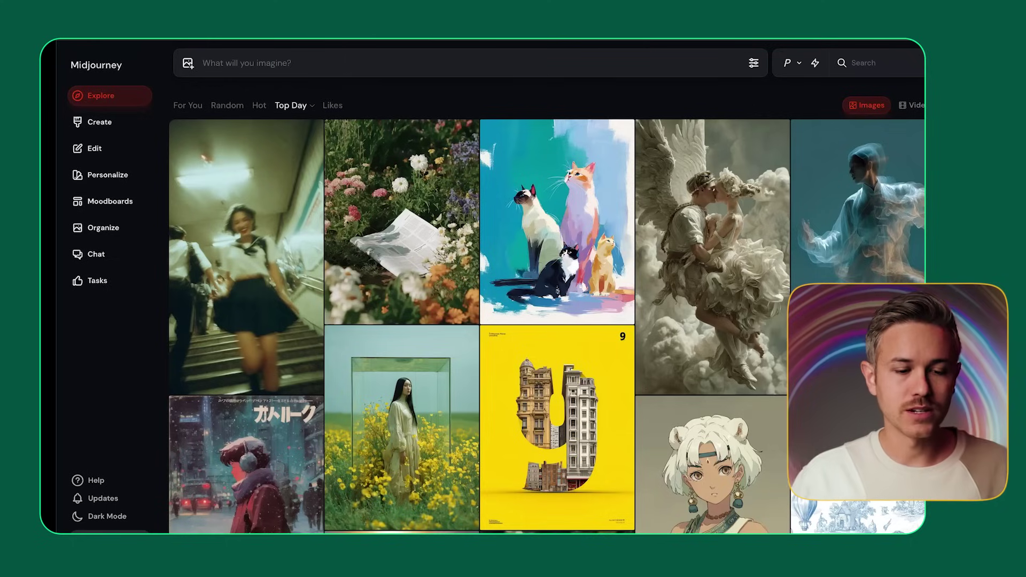
- Find the Salt and Stone Ad card in the Moodboards list and open it, reopening after going back
click(121, 202)
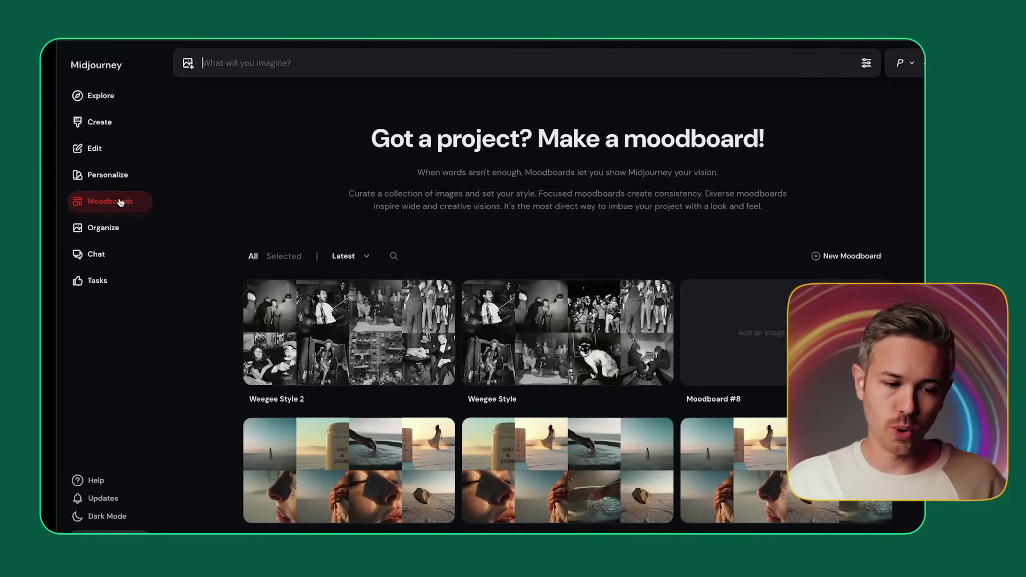
scroll(499, 122, down, 3)
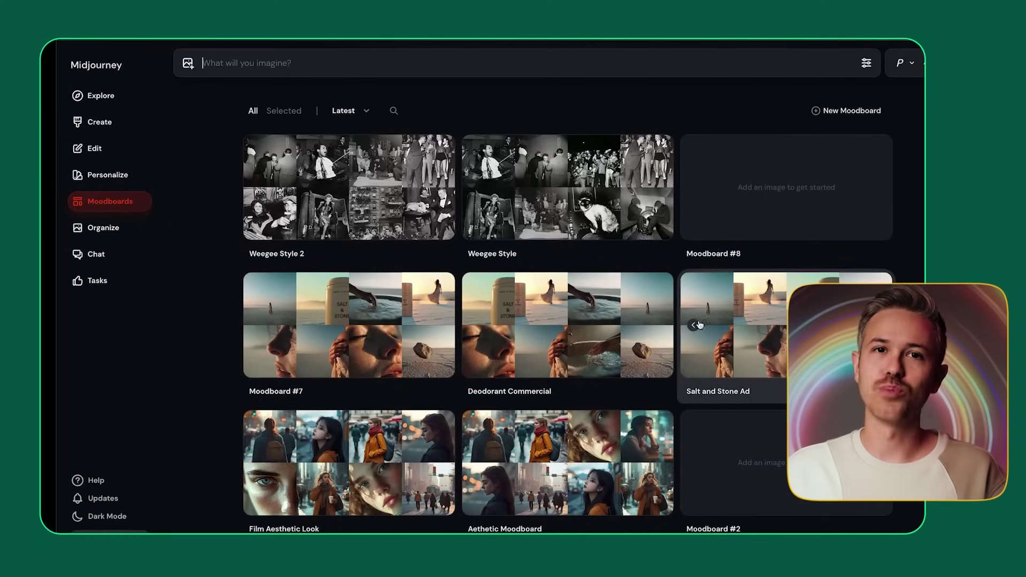
mouse_move(687, 451)
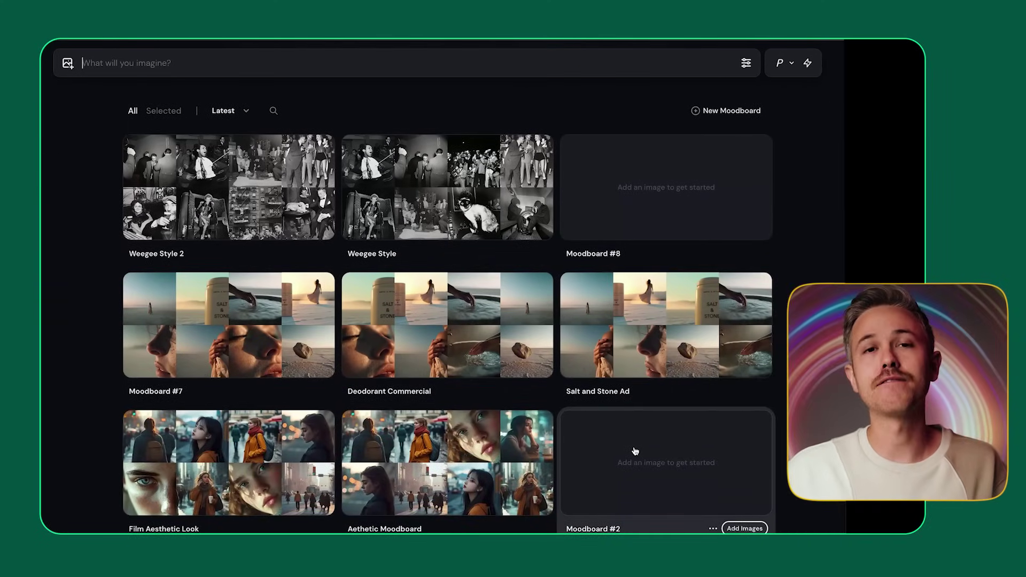
scroll(708, 321, up, 3)
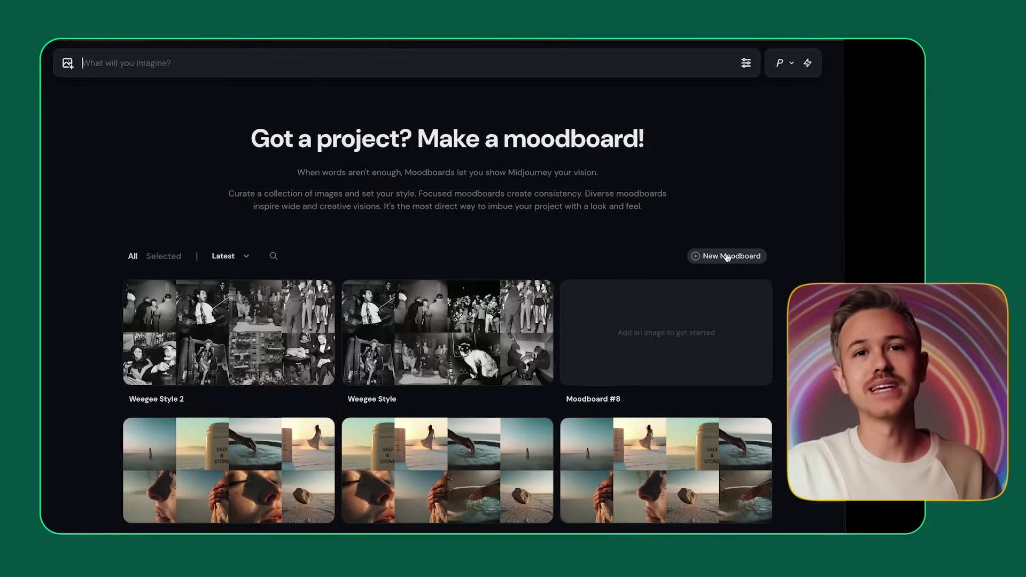
scroll(689, 223, down, 3)
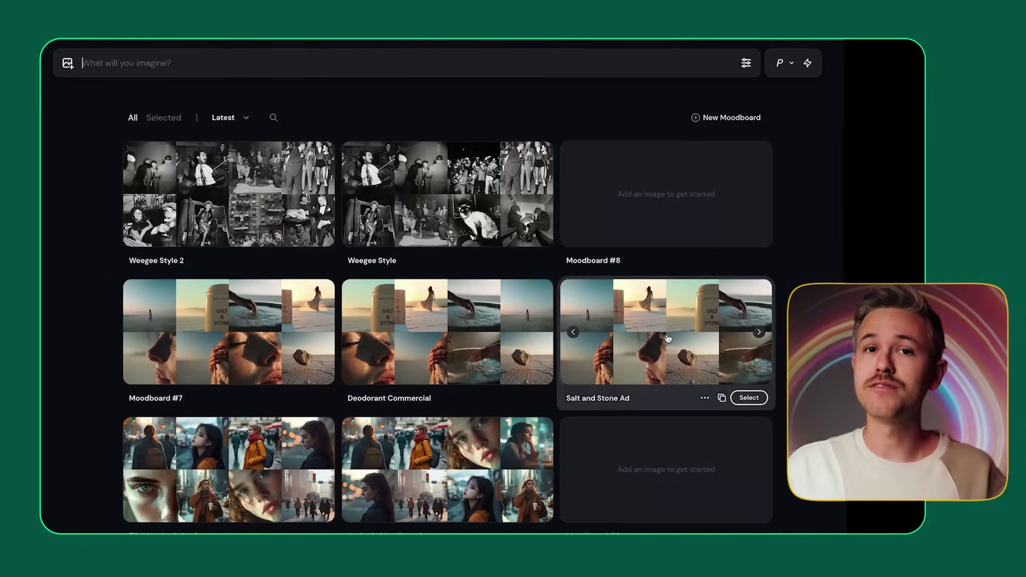
click(668, 338)
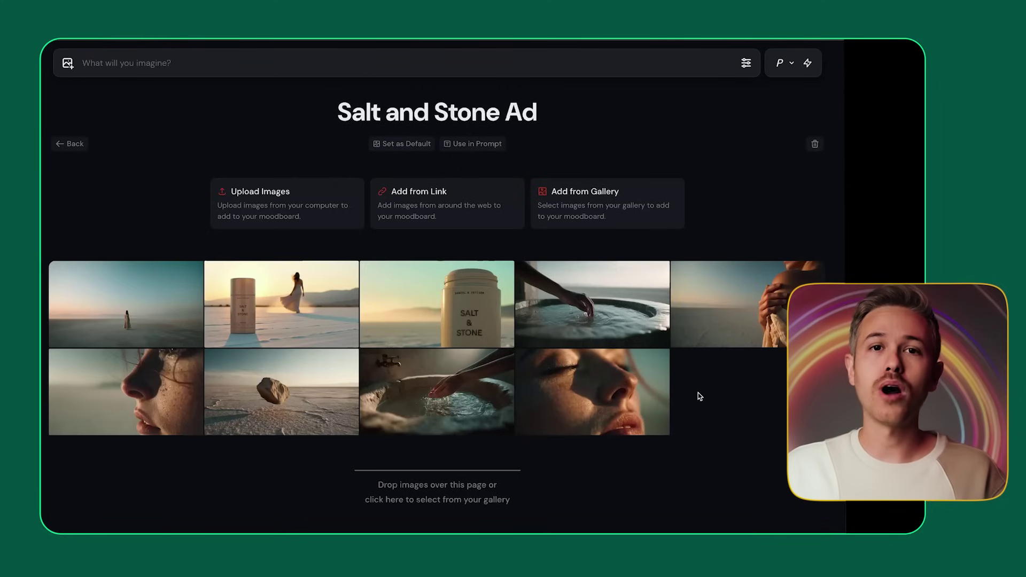
click(69, 144)
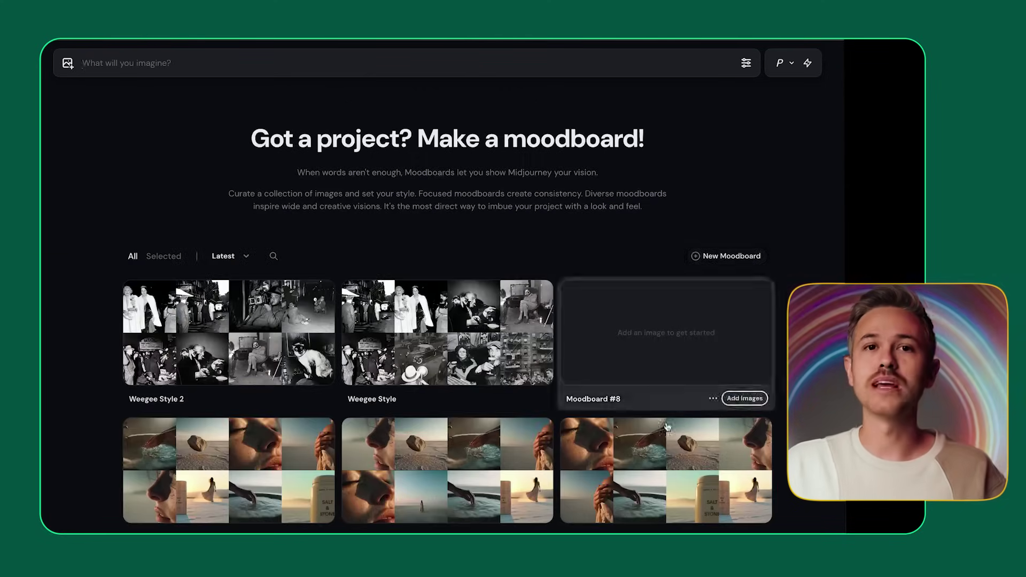
click(645, 463)
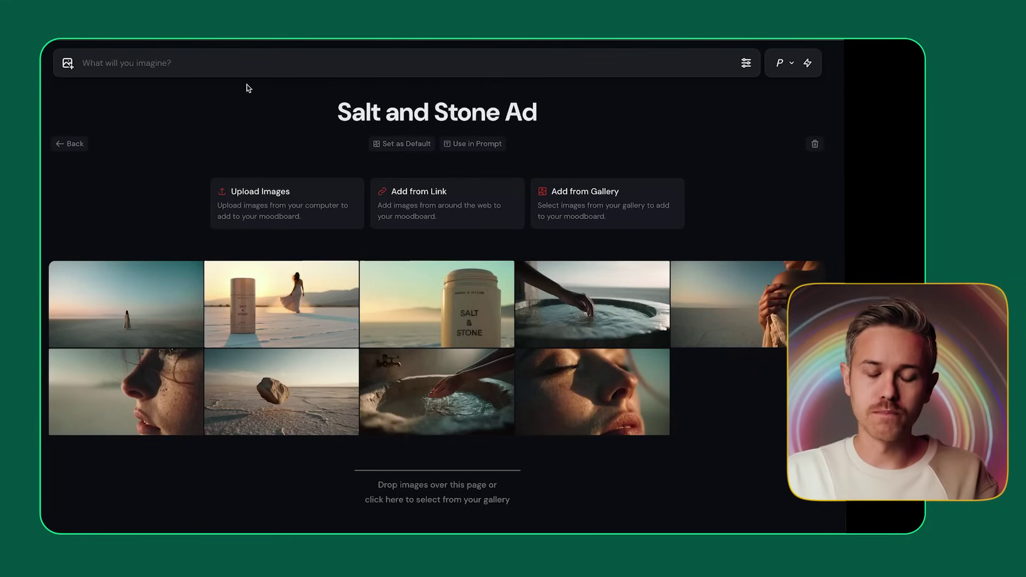
click(220, 65)
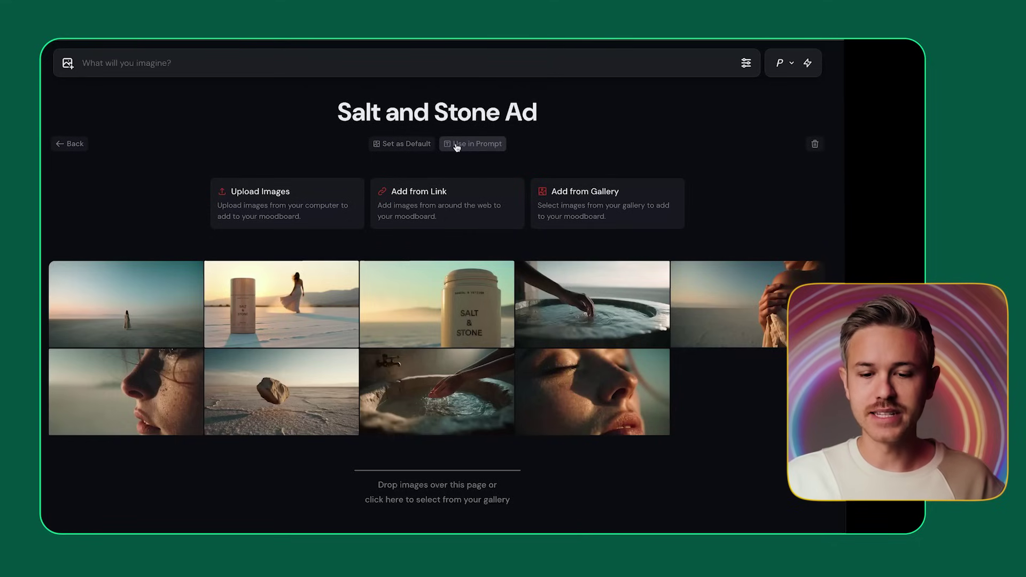
click(481, 149)
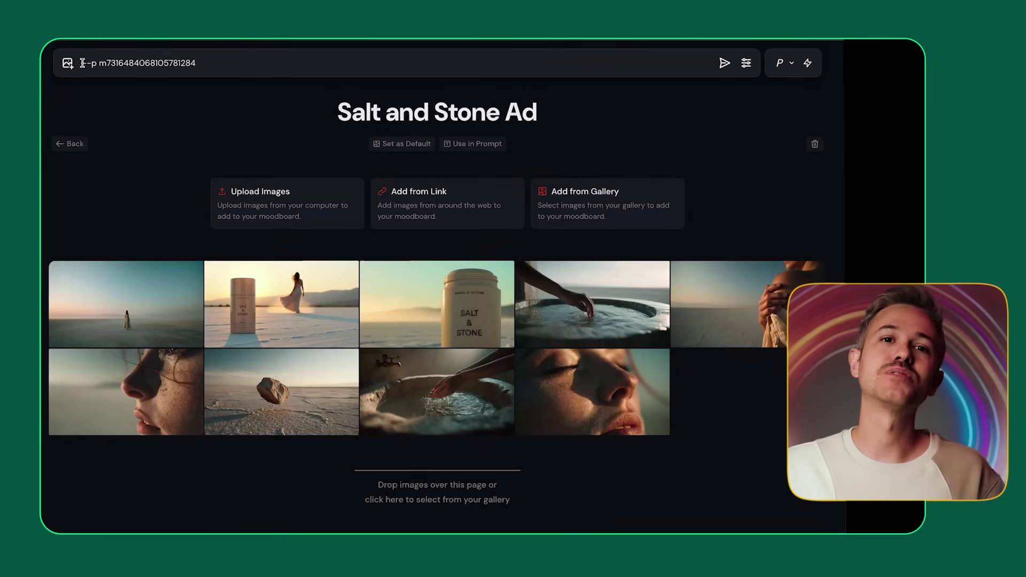
double_click(399, 63)
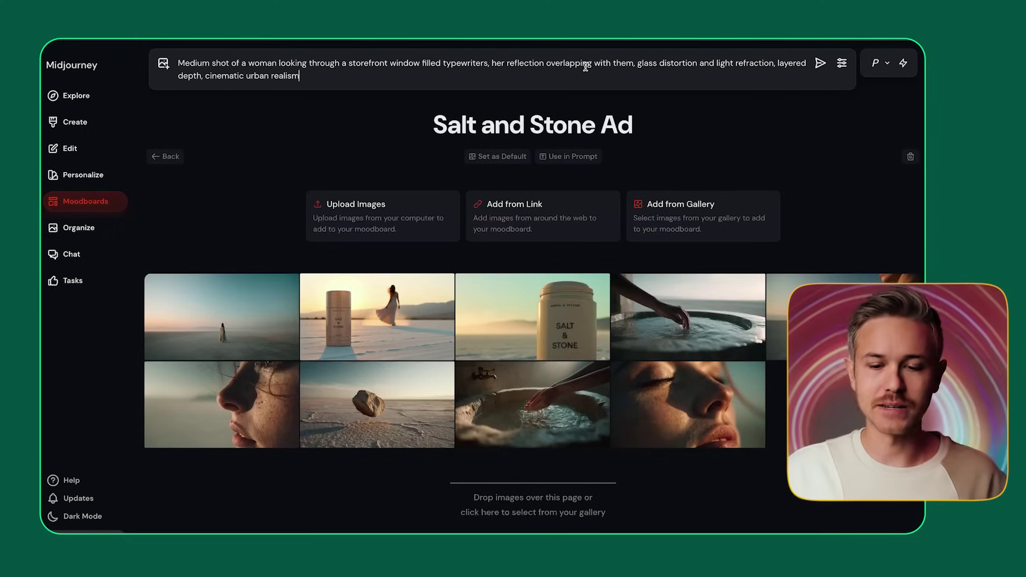
click(572, 158)
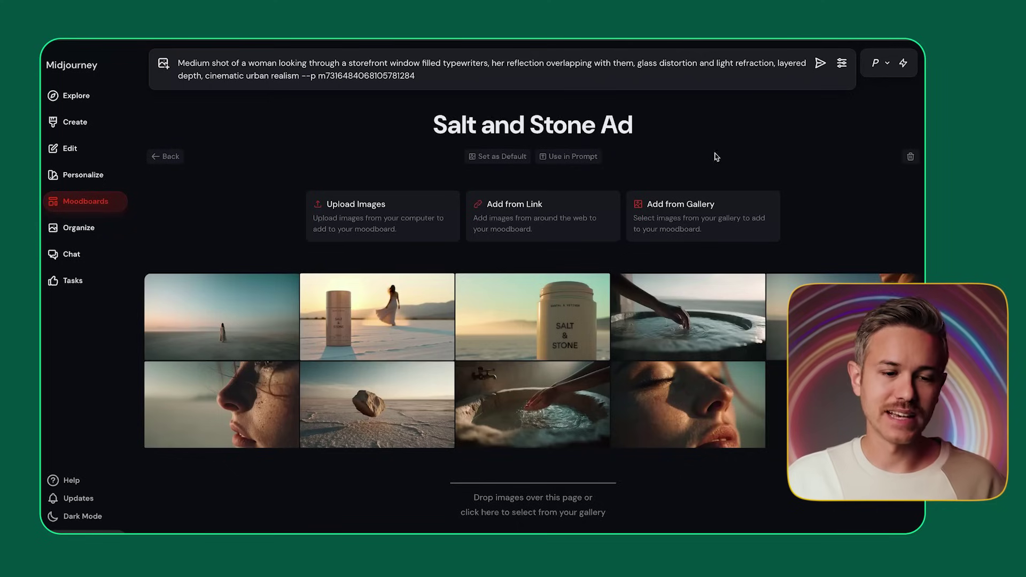
- Set the standing-woman photo as omni reference and add --r 5 to the prompt
click(163, 64)
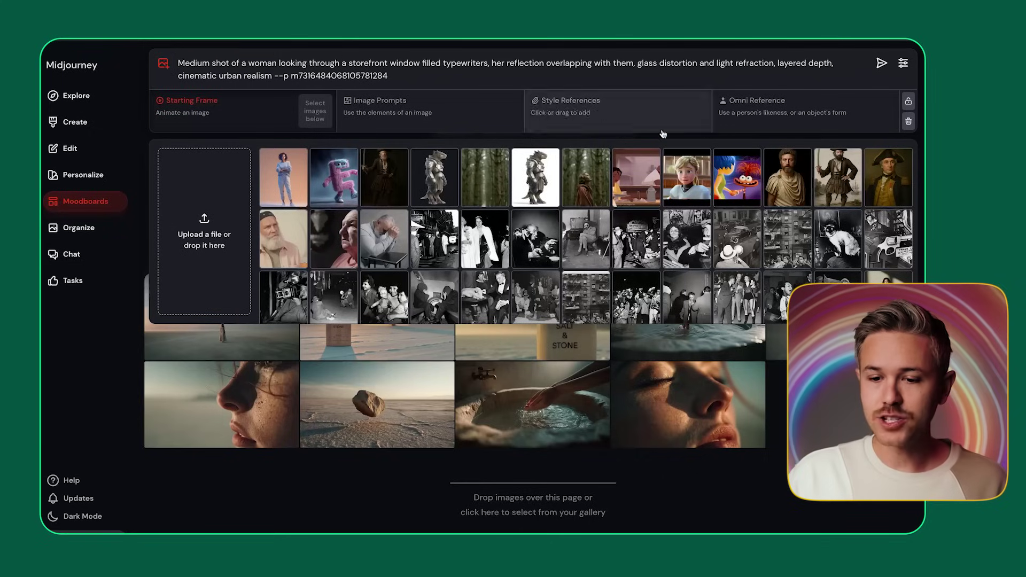
click(815, 113)
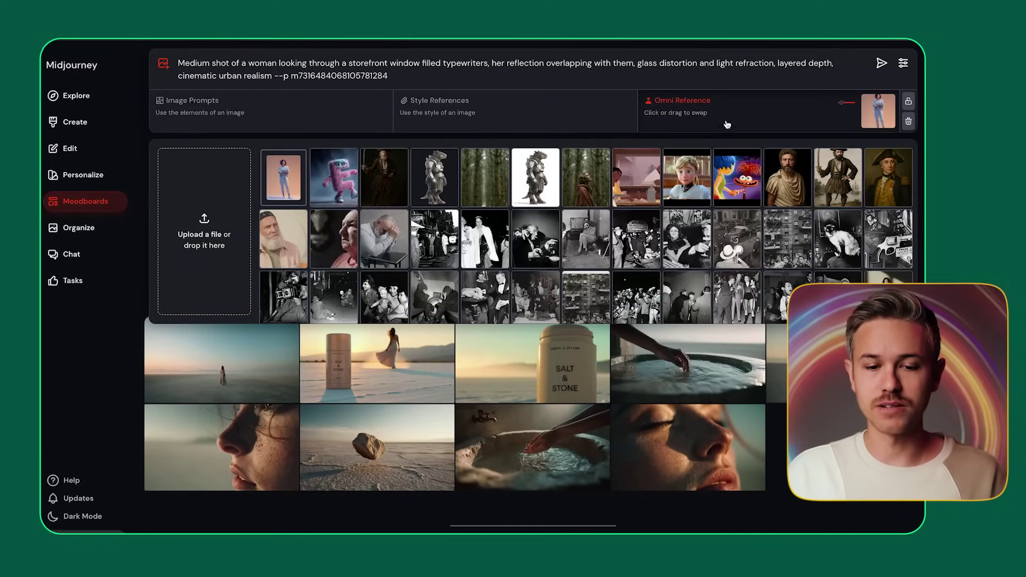
click(541, 75)
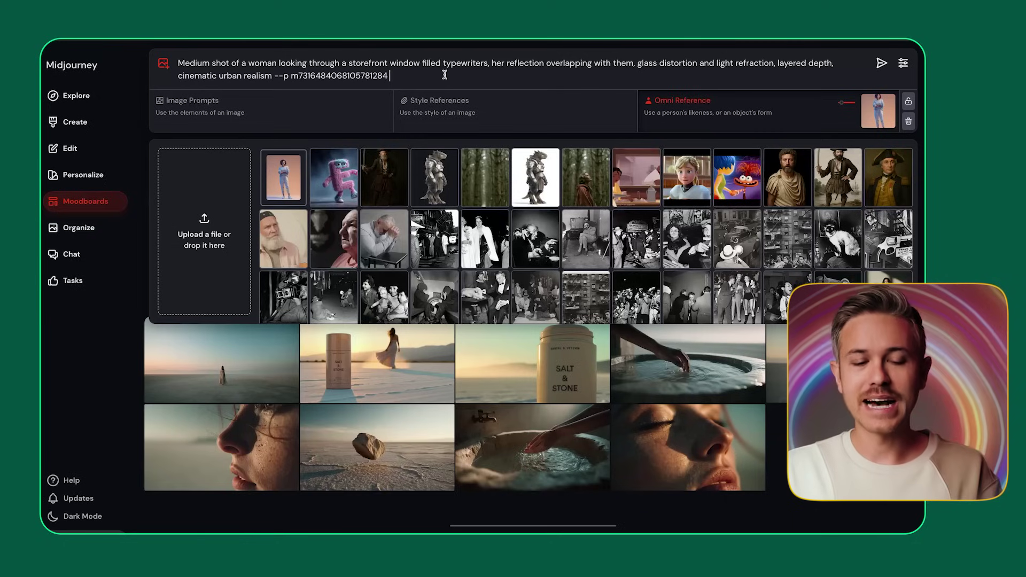
text(--r)
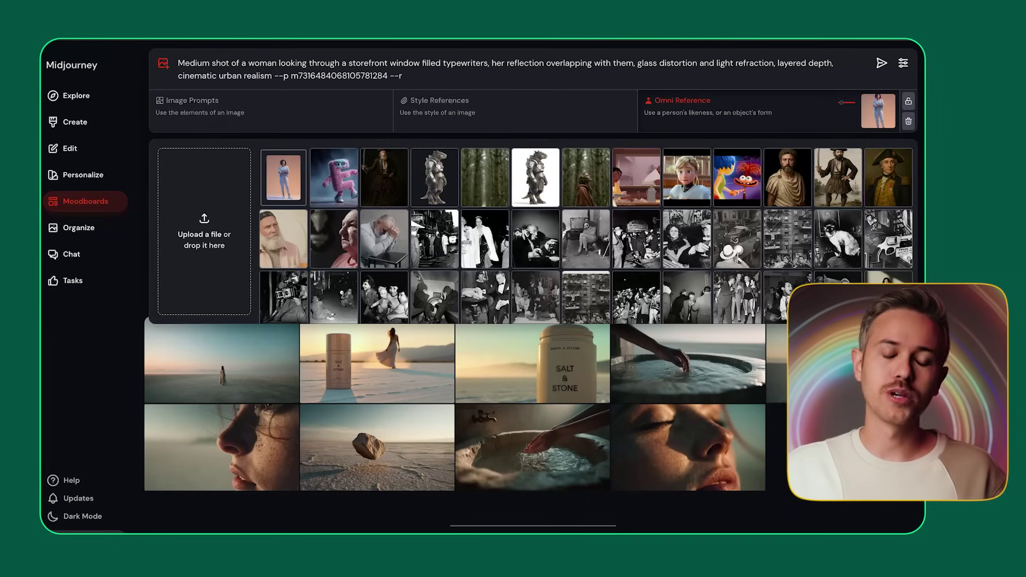
text(5)
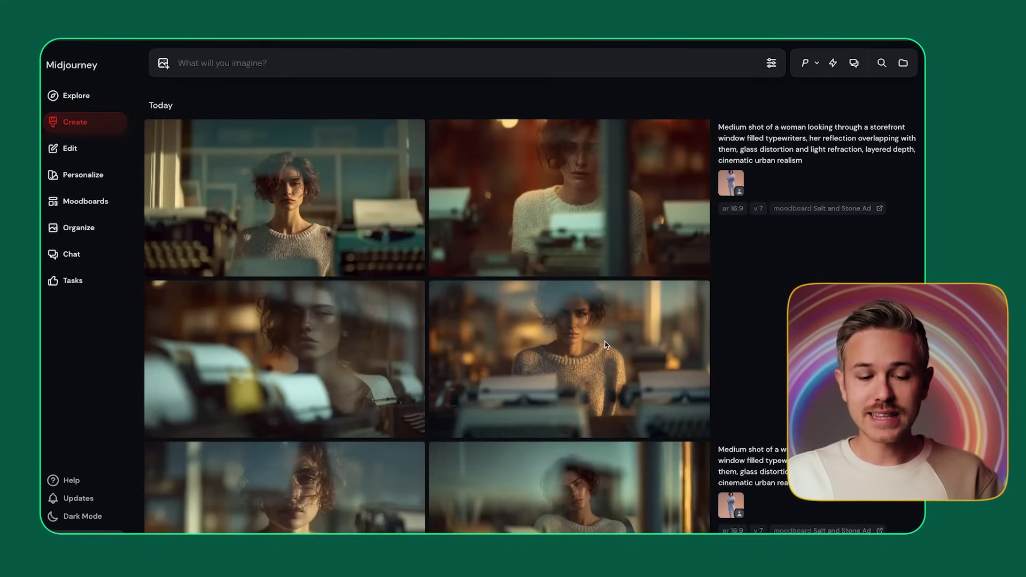
- Scroll the Create results and open the curly-haired woman's knit-sweater portrait
scroll(563, 346, down, 1)
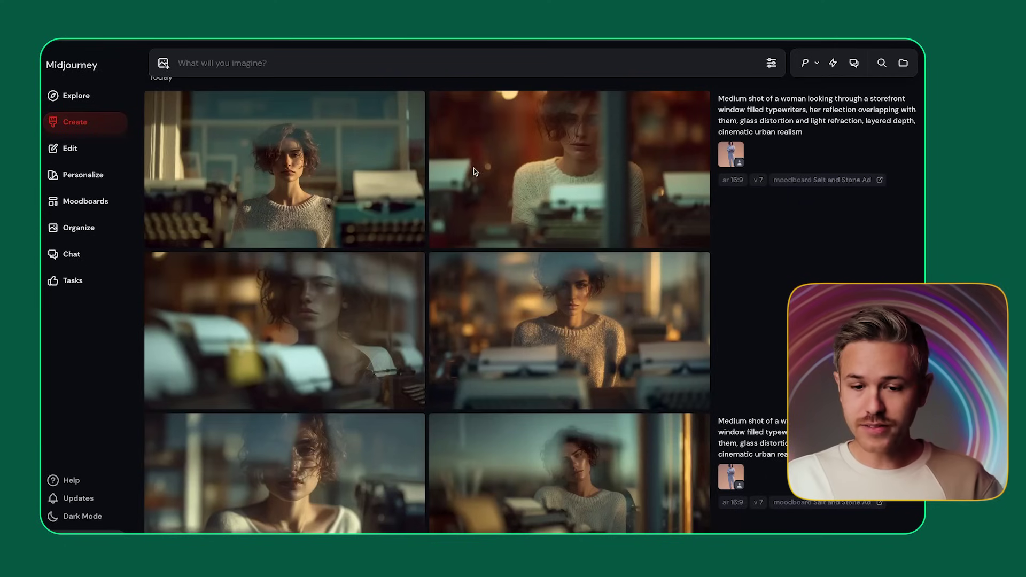
scroll(451, 316, down, 1)
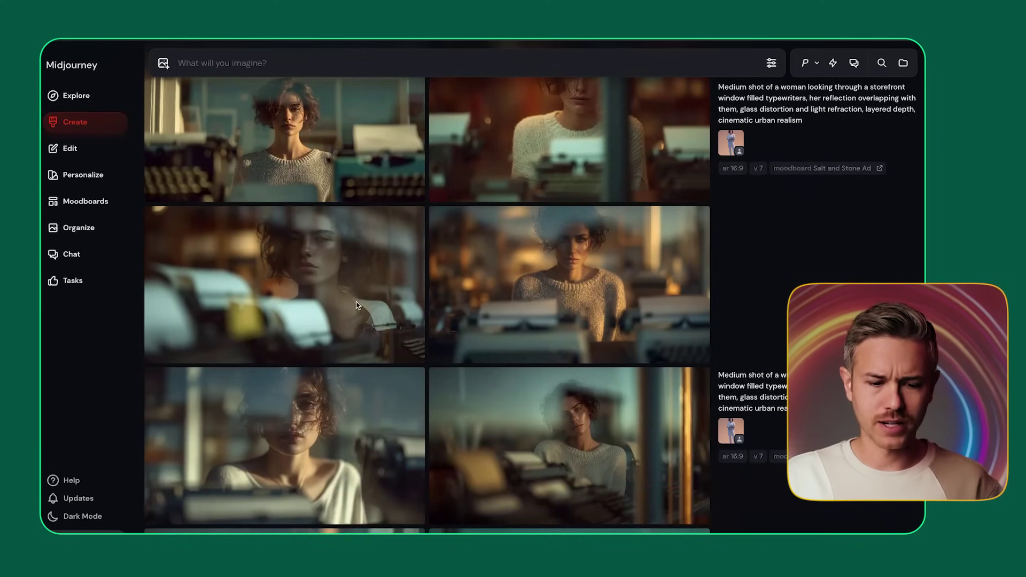
scroll(344, 288, down, 3)
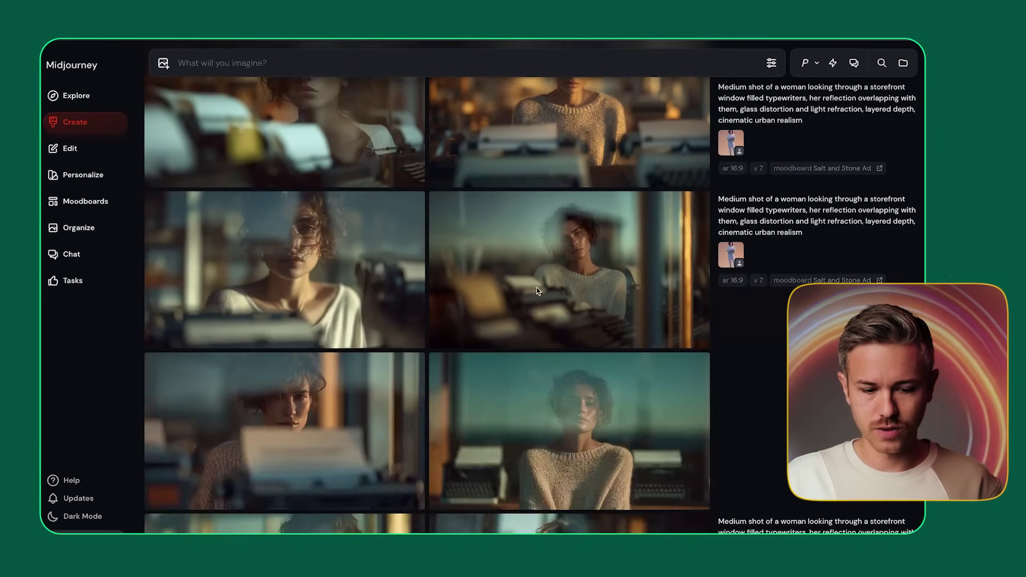
scroll(583, 239, down, 3)
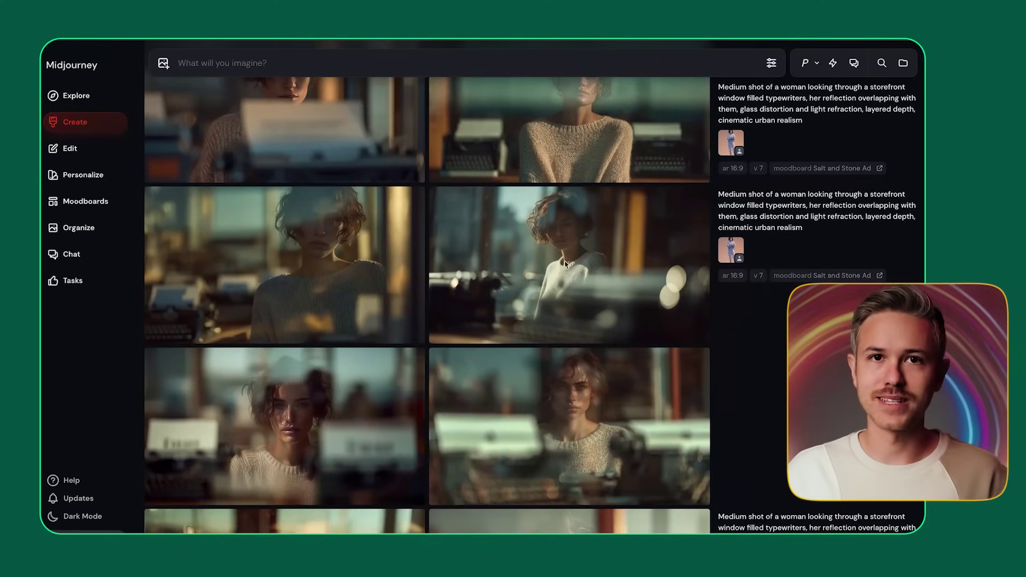
click(567, 264)
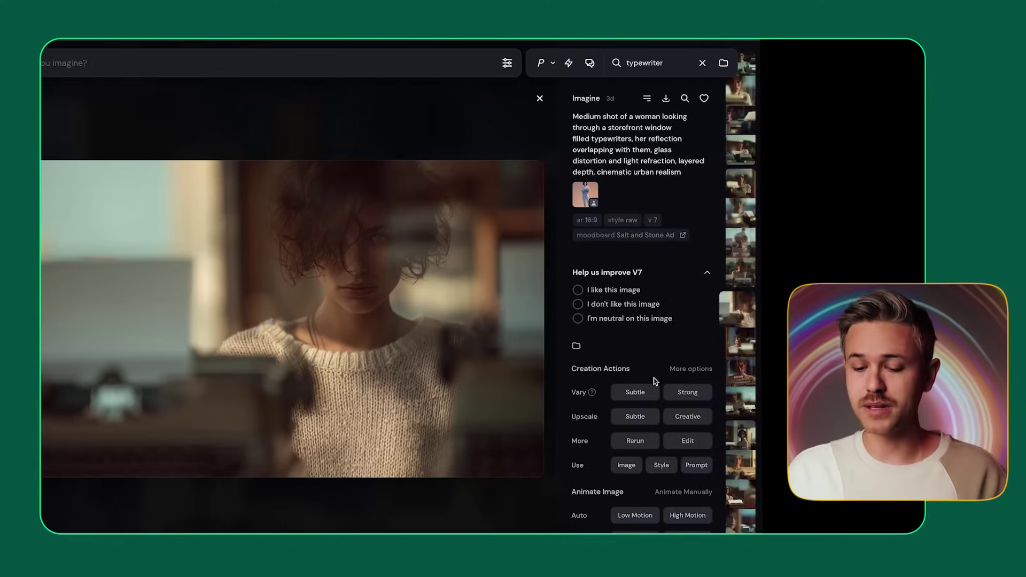
- Apply Upscale Subtle to the sweater portrait, zoom into the face, then sign in to Enhancor
click(636, 416)
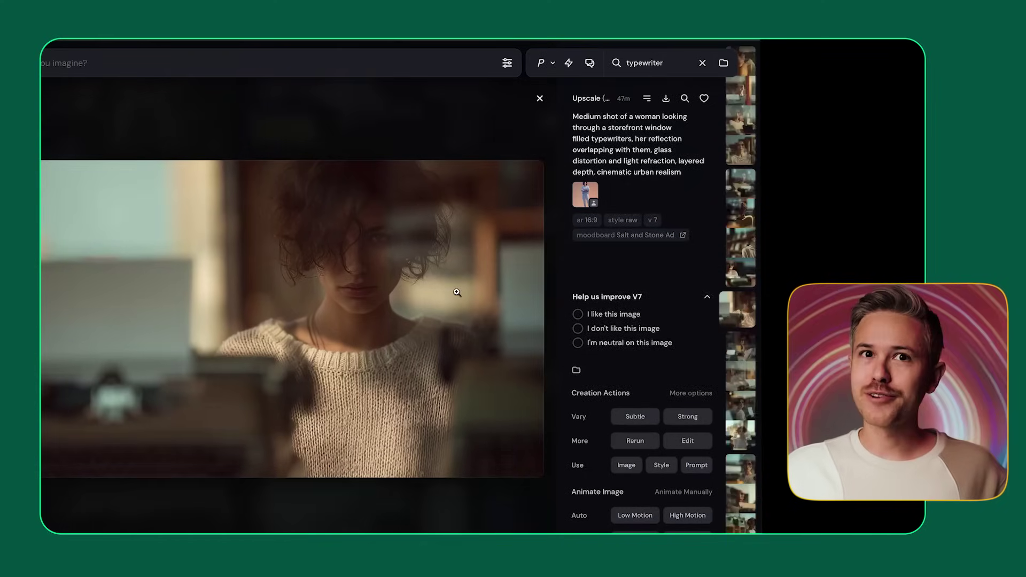
click(378, 280)
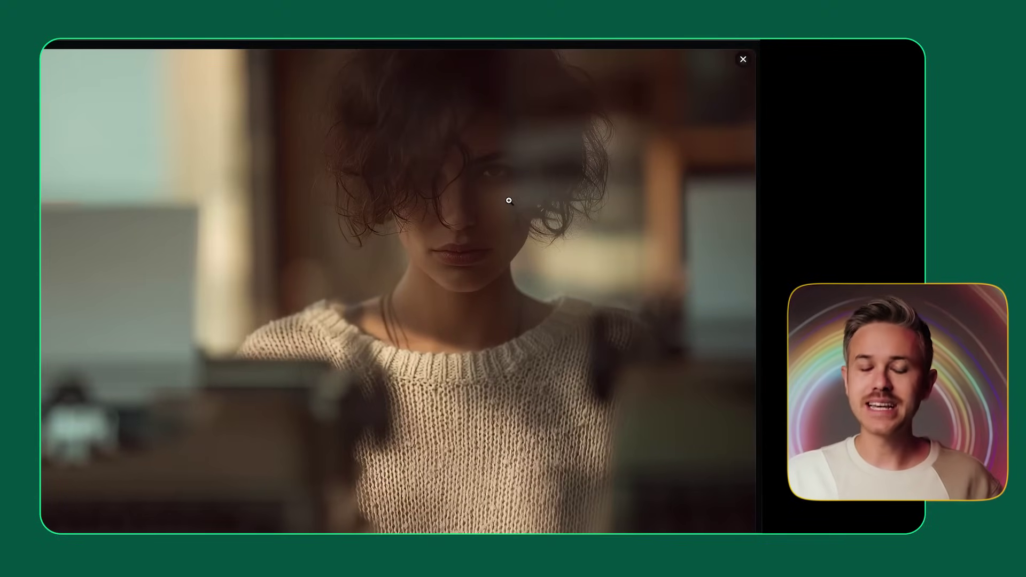
click(463, 201)
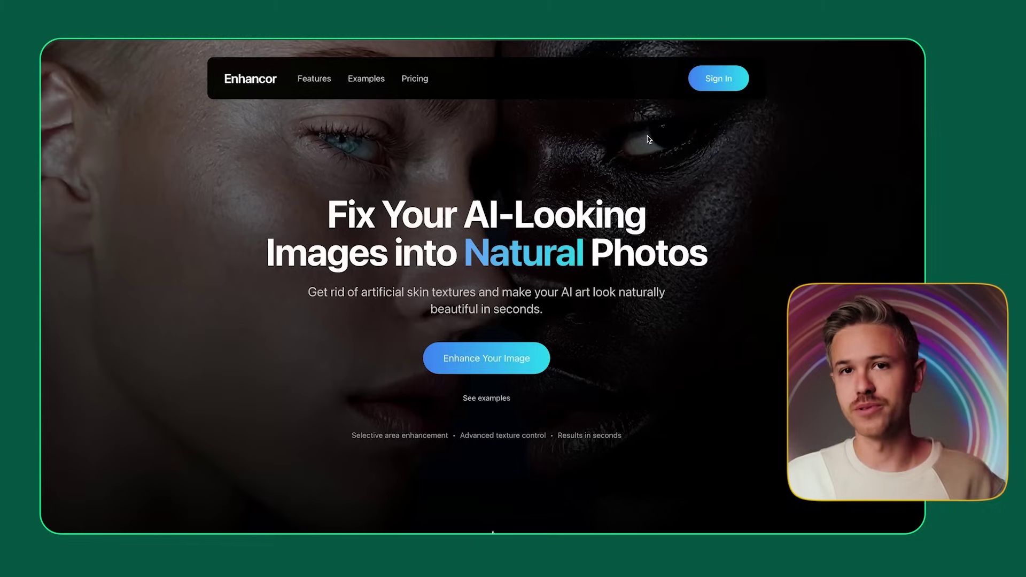
click(719, 84)
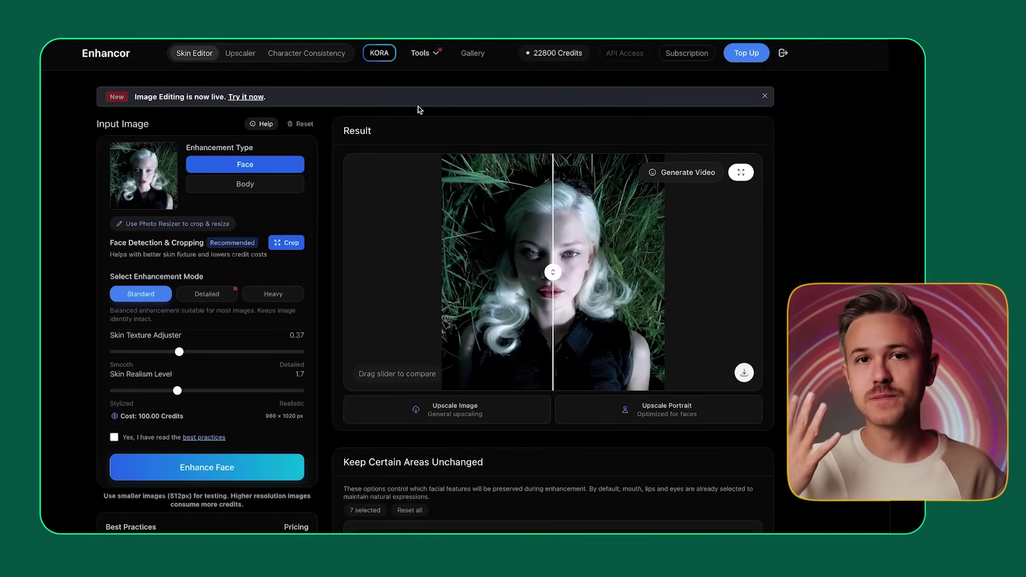